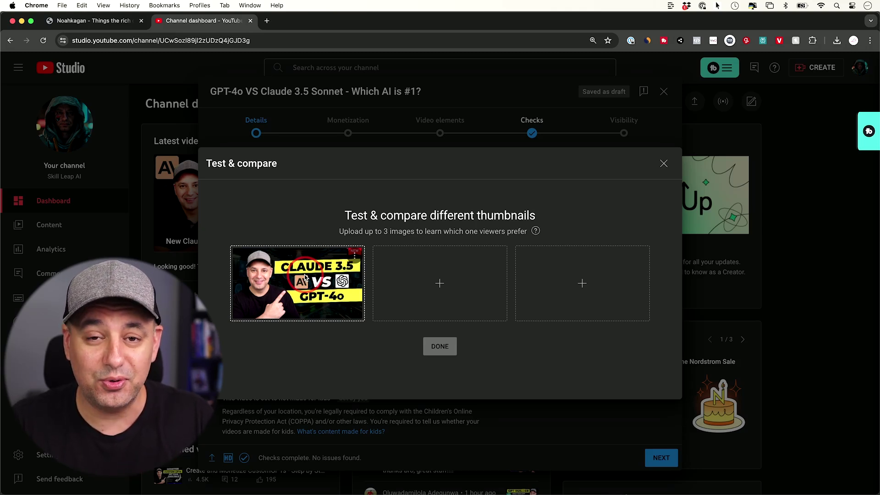
Load the v2 and v3 thumbnail JPGs into the second and third Test & compare slots.
left_click(461, 280)
left_click(268, 161)
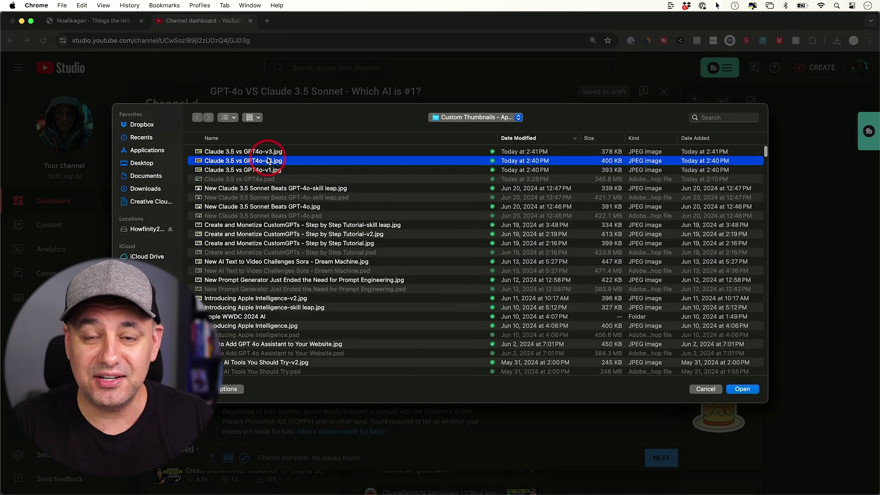
double_click(268, 160)
left_click(582, 292)
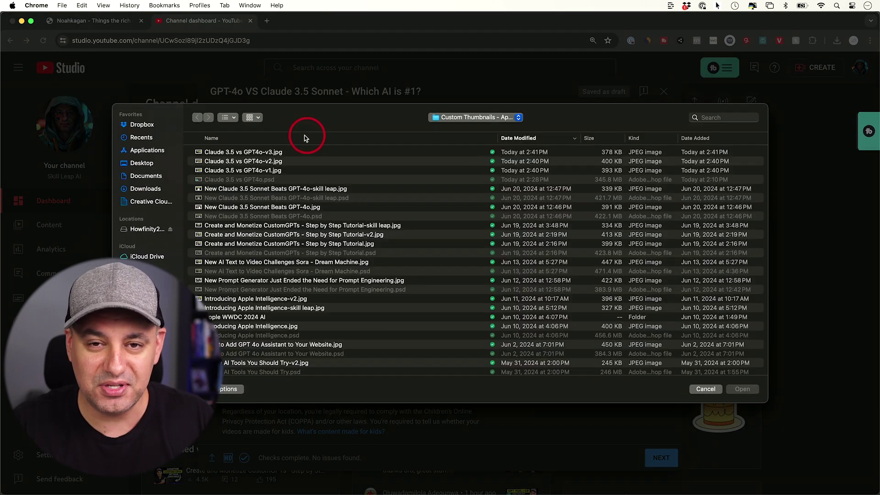
double_click(276, 152)
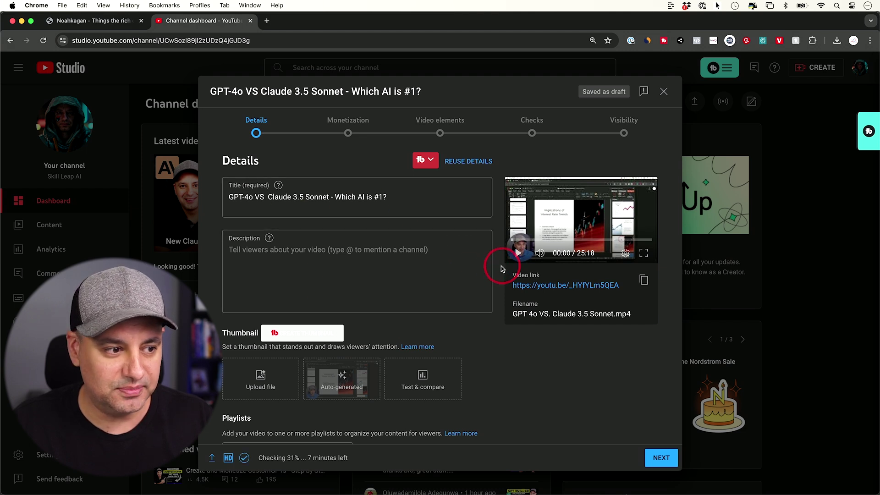
Start a Test & compare from the Thumbnail section of the new video's Details.
scroll(477, 261, "down", 3)
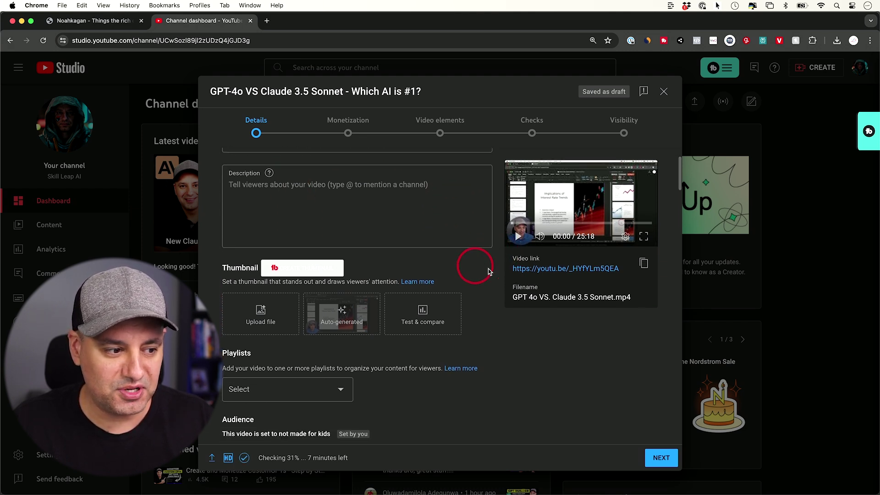
scroll(488, 271, "down", 2)
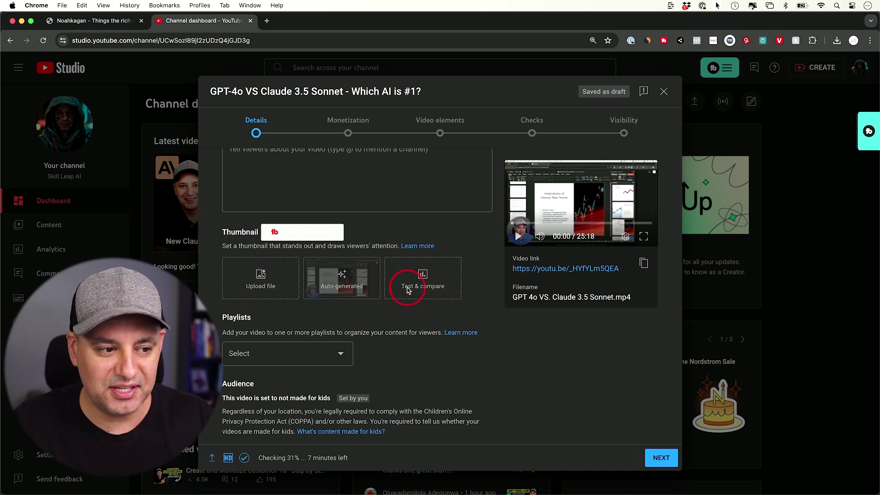
left_click(423, 275)
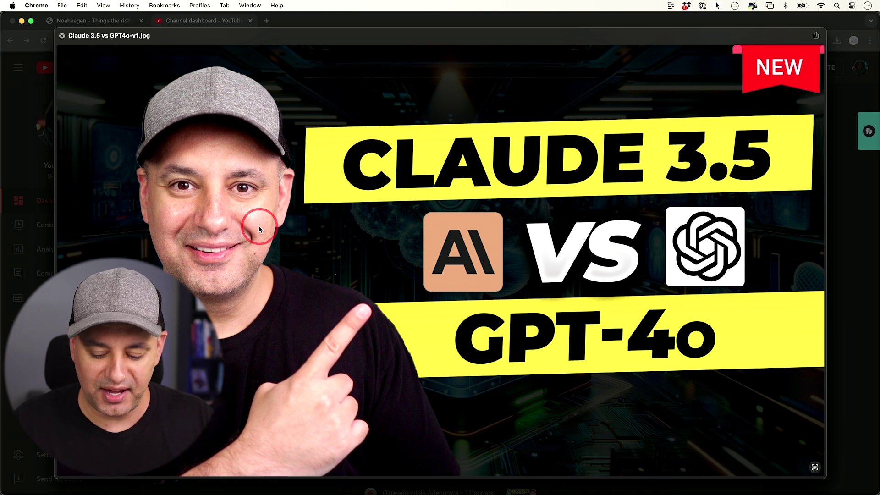
Flip between the v1, v2 and v3 thumbnail previews in Quick Look, ending on v3.
key("Right")
key("Right")
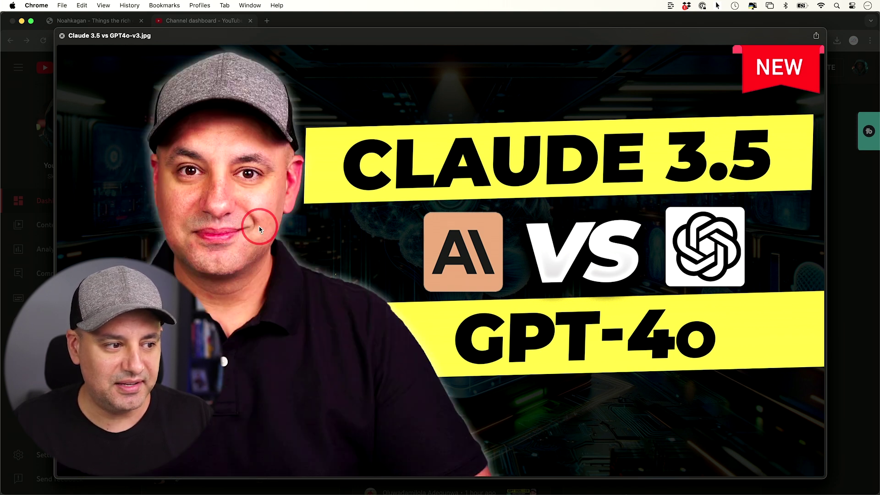
key("Left")
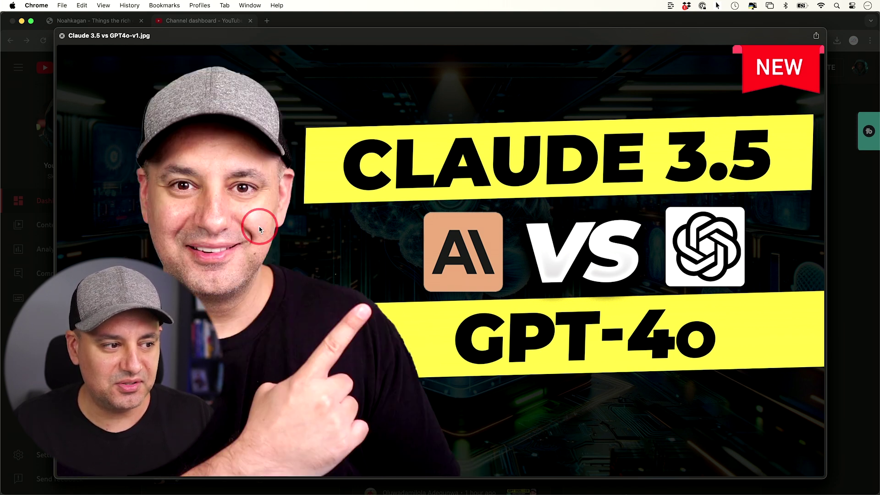
key("Right")
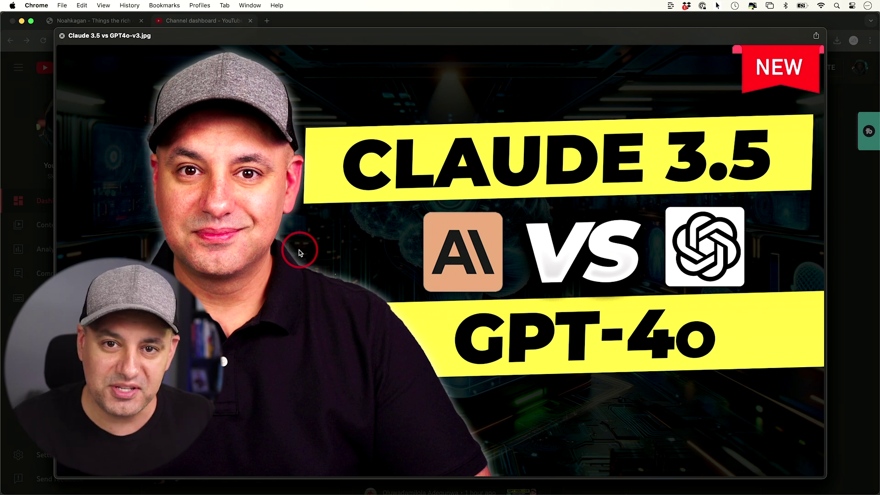
Close the preview and upload 'Claude 3.5 vs GPT4o-v1.jpg' as the first thumbnail.
key("space")
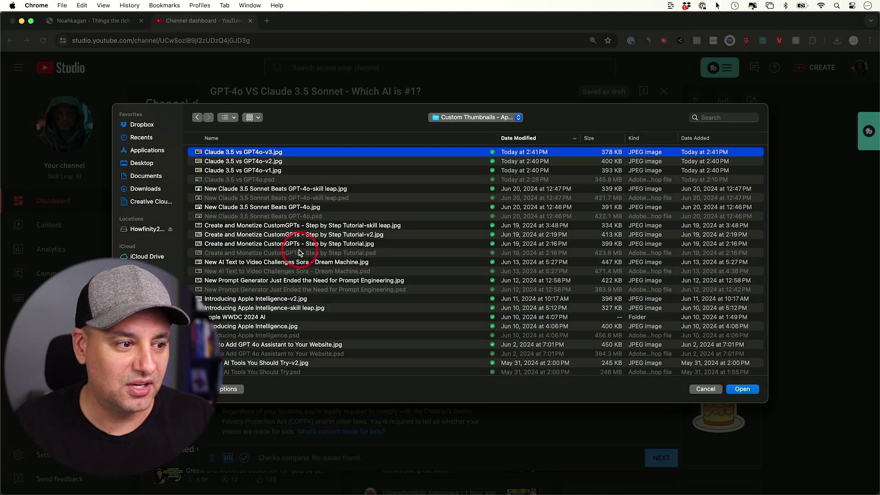
key("Down")
key("Down")
key("Return")
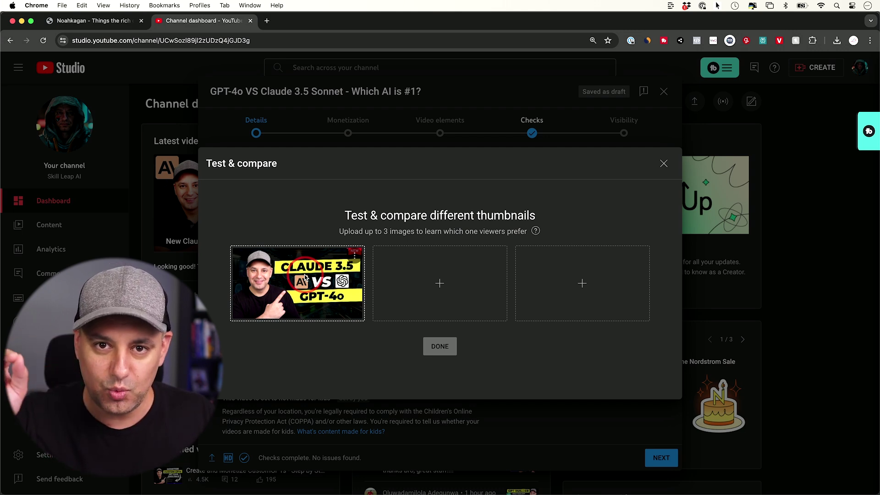
Load the v2 and v3 images into slots two and three and confirm with DONE.
left_click(461, 279)
double_click(267, 160)
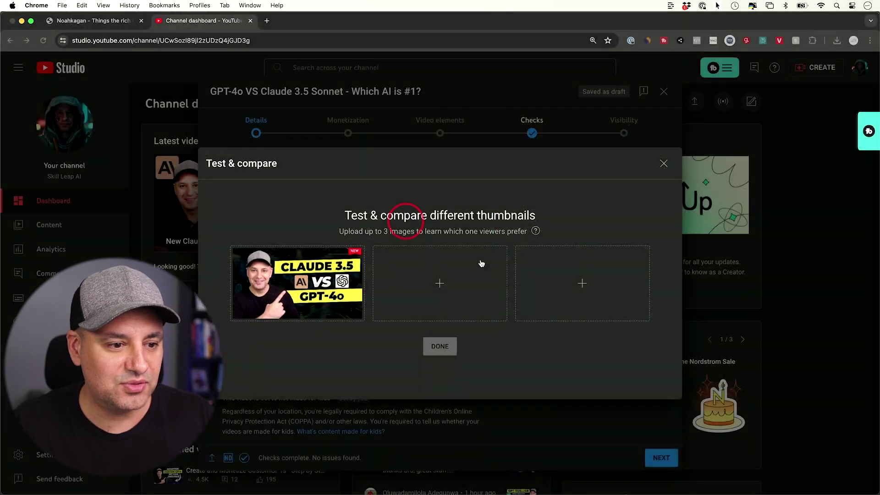
left_click(581, 290)
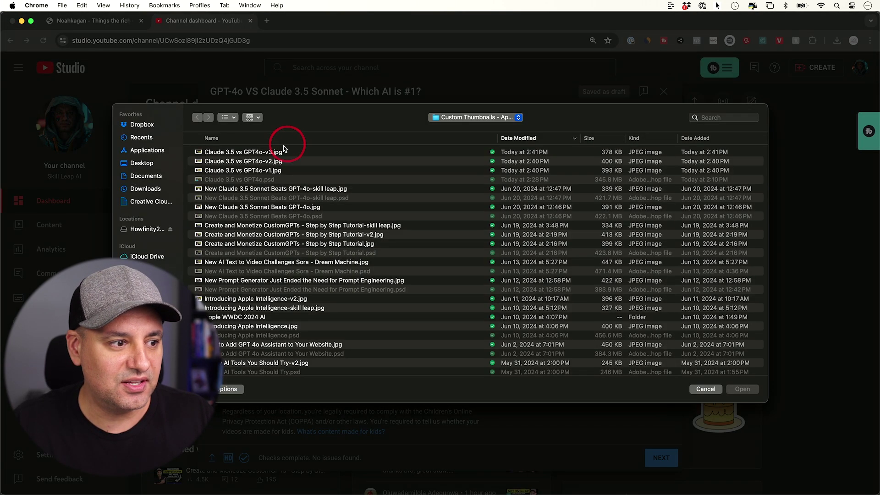
double_click(284, 152)
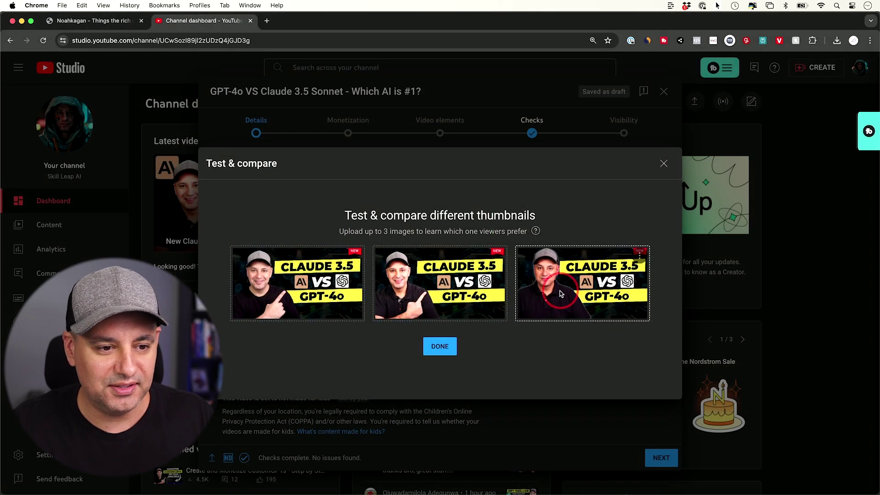
left_click(440, 346)
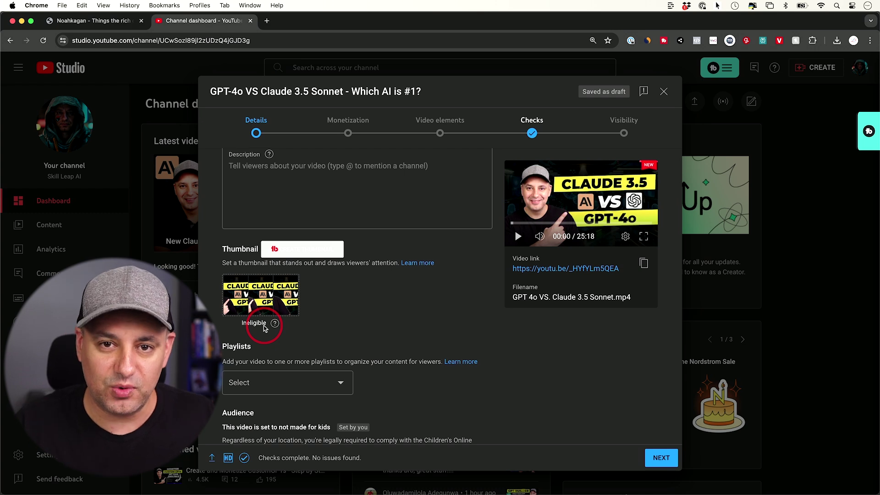
scroll(362, 321, "up", 3)
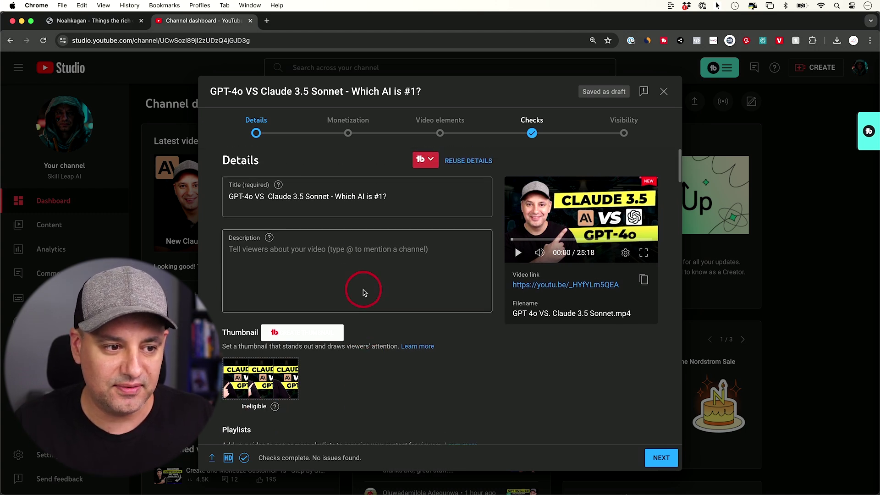
scroll(361, 289, "down", 3)
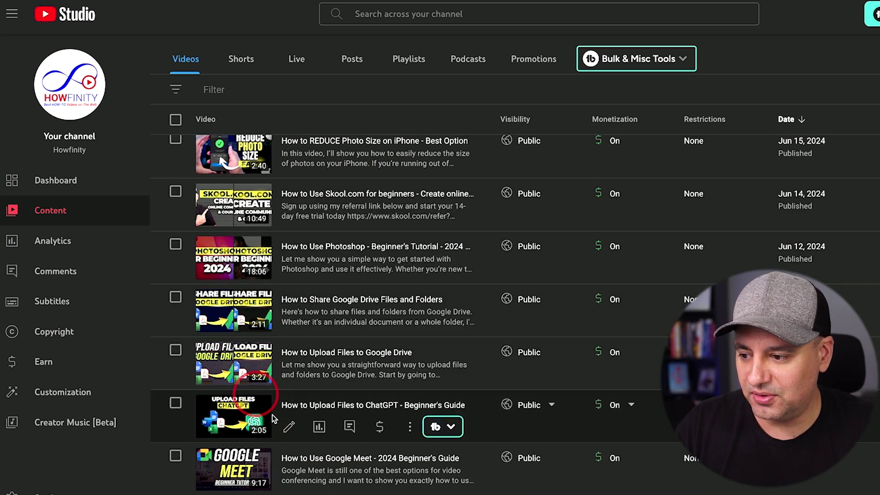
Open 'How to Upload Files to ChatGPT - Beginner's Guide' from Content > Videos.
left_click(230, 418)
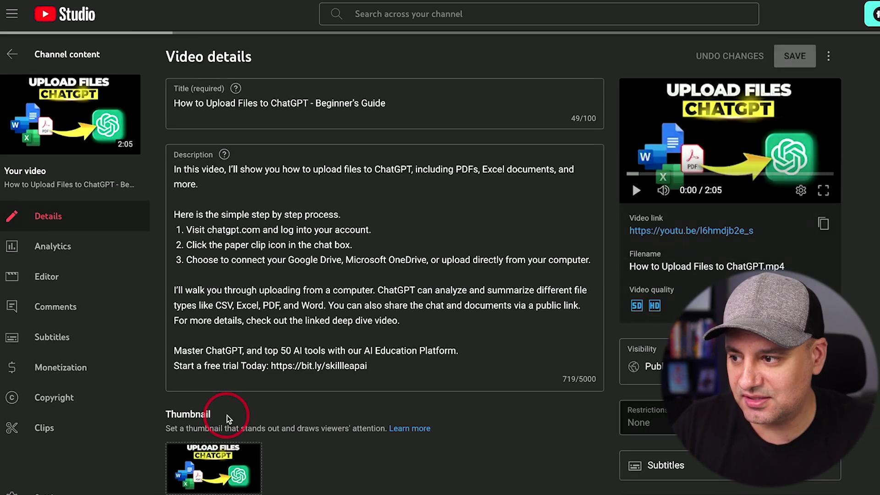
View the thumbnail test report: Thumbnail 2 preferred with 53.6% watch time share versus 46.4%.
scroll(276, 334, "down", 5)
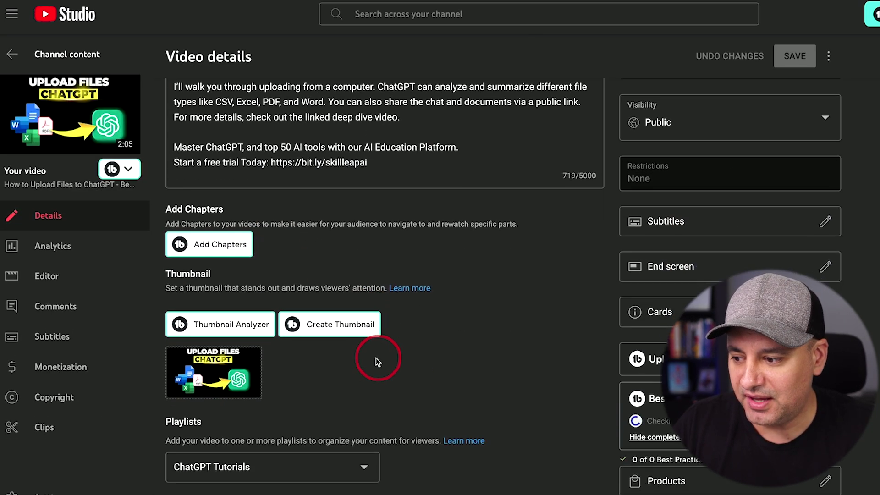
left_click(249, 361)
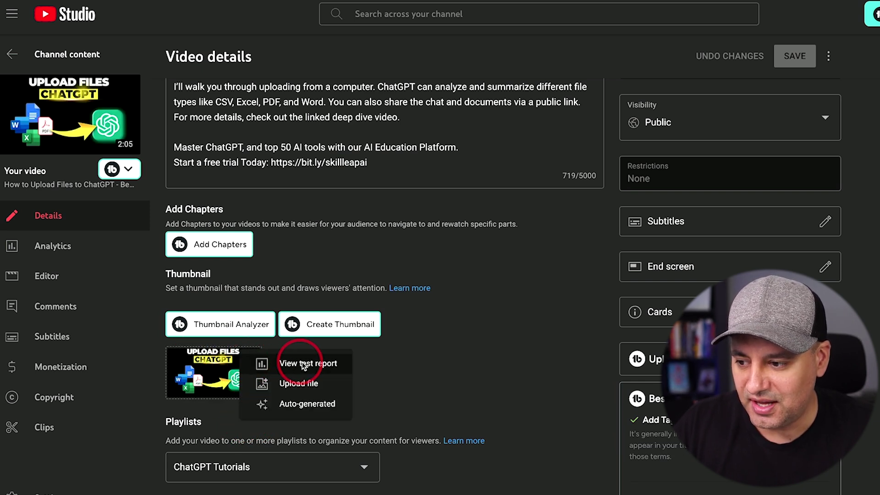
left_click(327, 366)
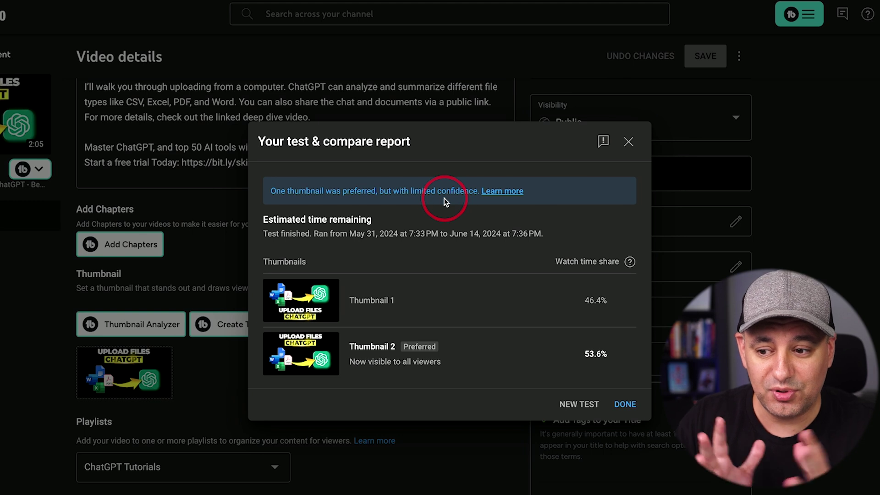
mouse_move(579, 315)
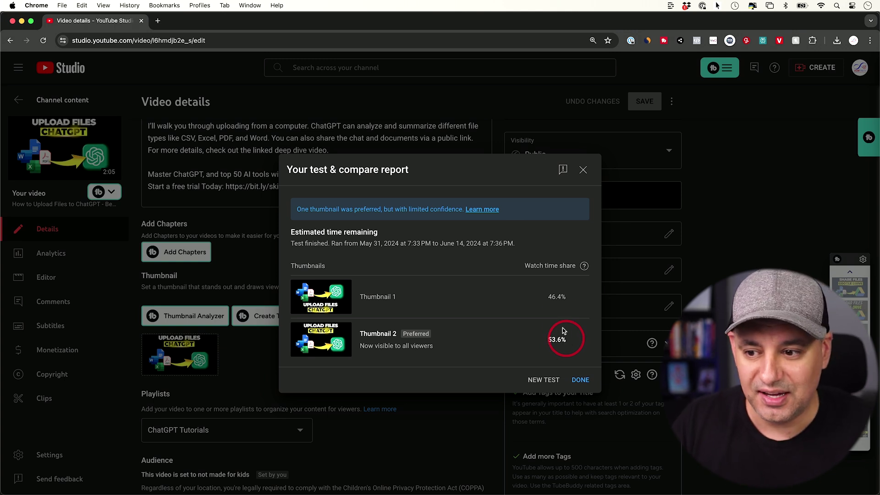
mouse_move(584, 269)
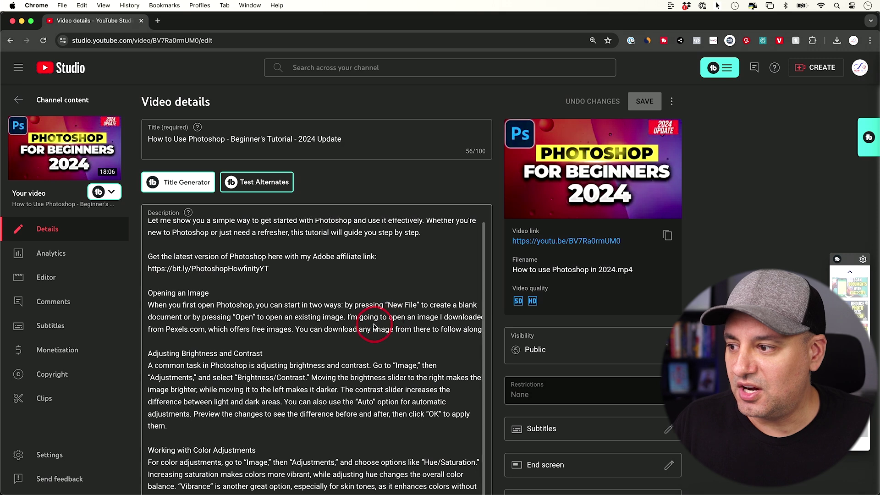
View the Photoshop video's running test report: Thumbnail 2 at 51.9%, Thumbnail 1 at 48.1%.
scroll(472, 353, "down", 10)
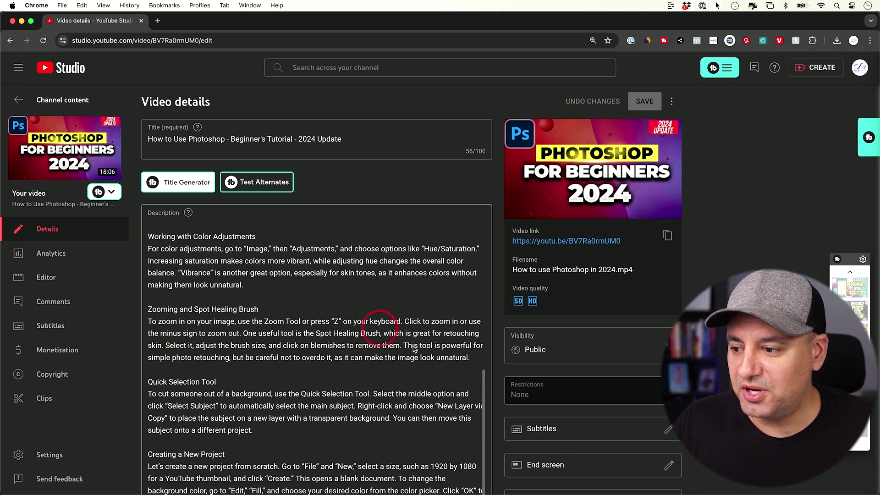
scroll(477, 353, "down", 5)
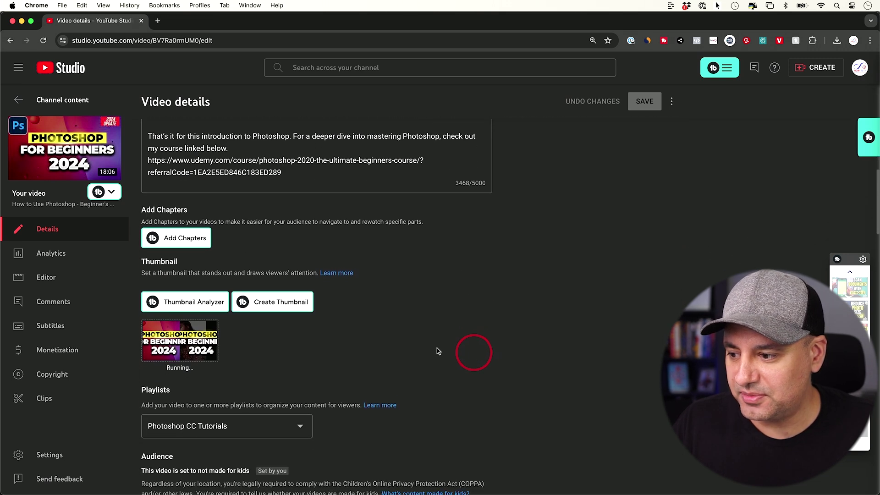
left_click(210, 329)
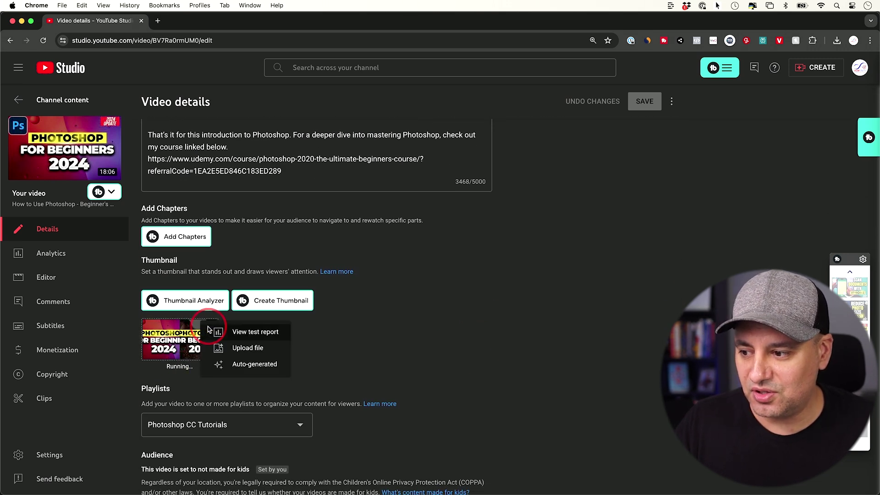
left_click(267, 336)
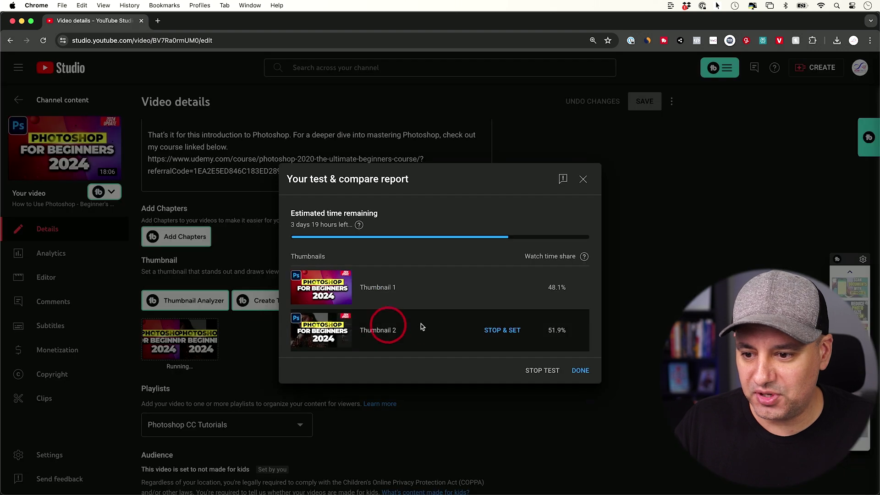